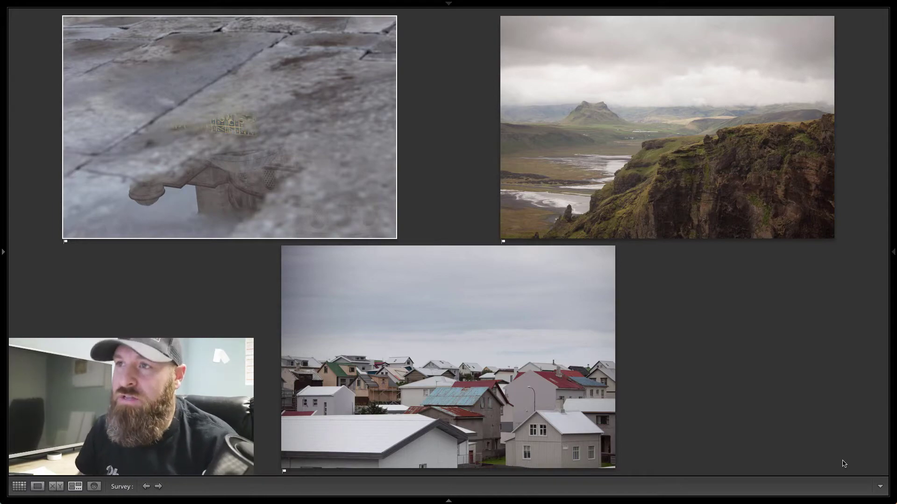
- Show only the wet-pavement reflection photo in Develop and bring up Photo > Edit In
key("shift+Tab")
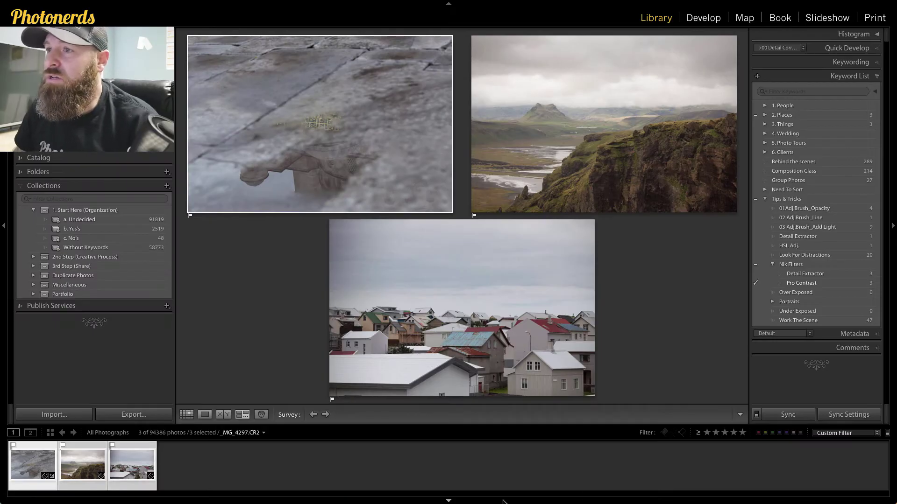
left_click(180, 473)
left_click(35, 468)
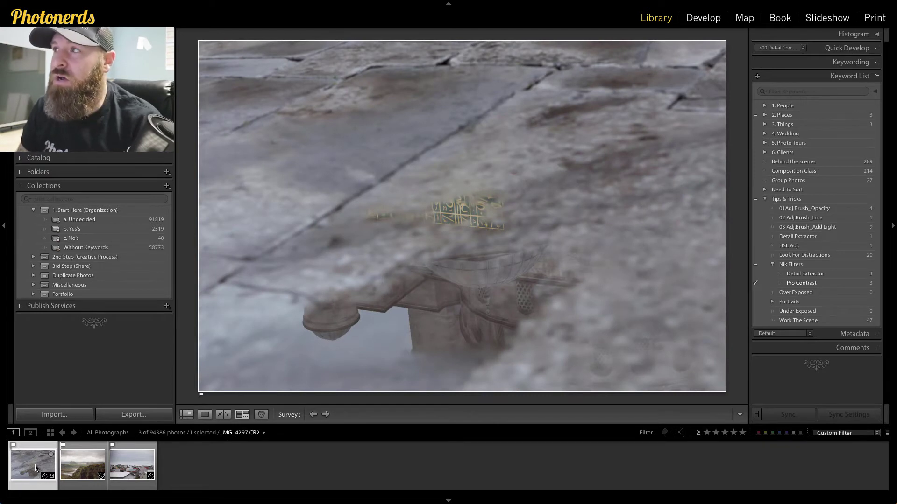
key("d")
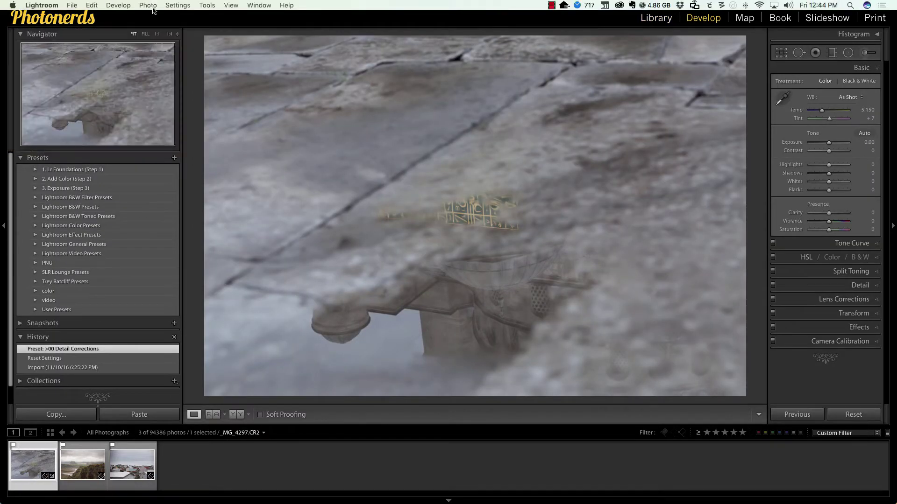
left_click(148, 6)
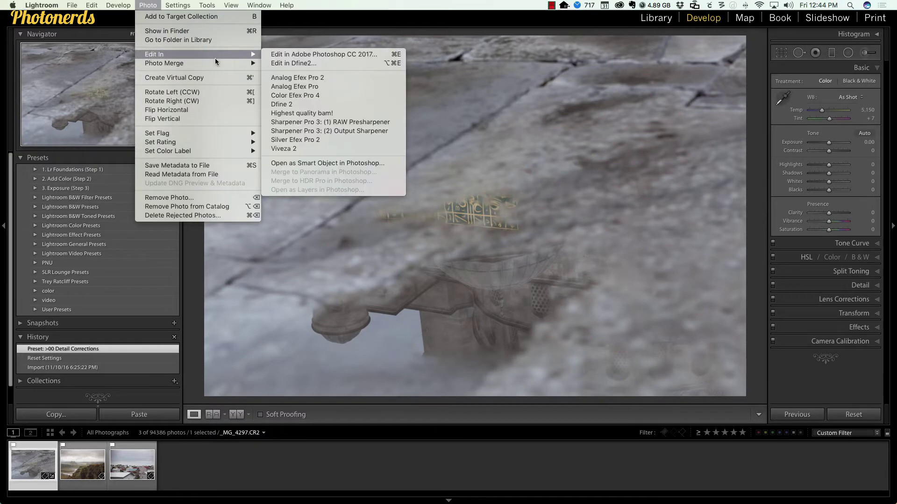
mouse_move(230, 54)
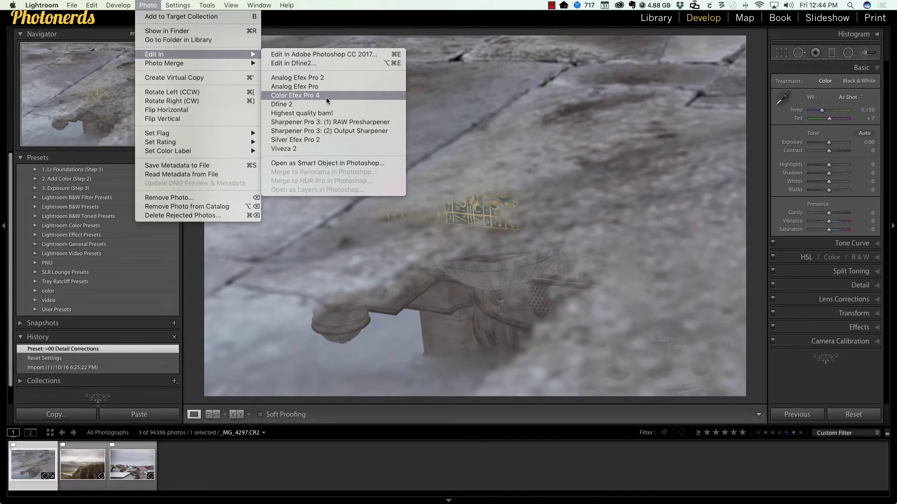
- Send the pavement photo to Color Efex Pro 4 and apply Pro Contrast from the ALL list
left_click(299, 95)
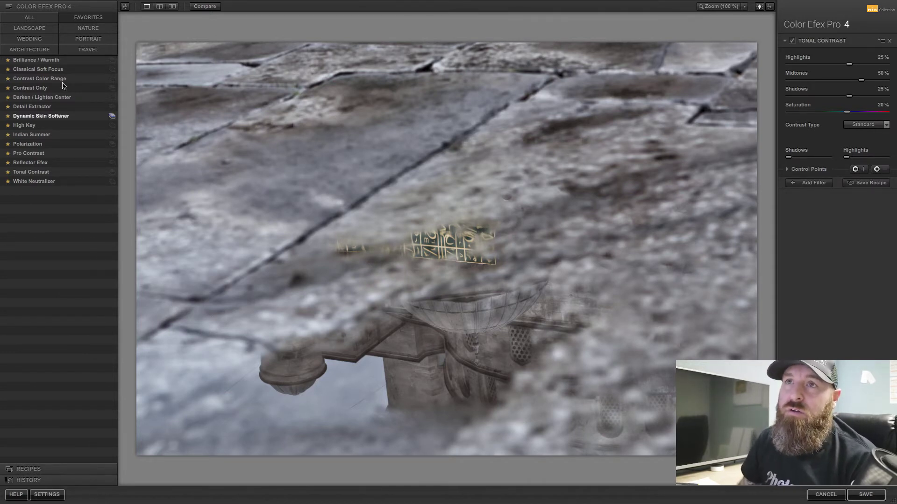
left_click(29, 18)
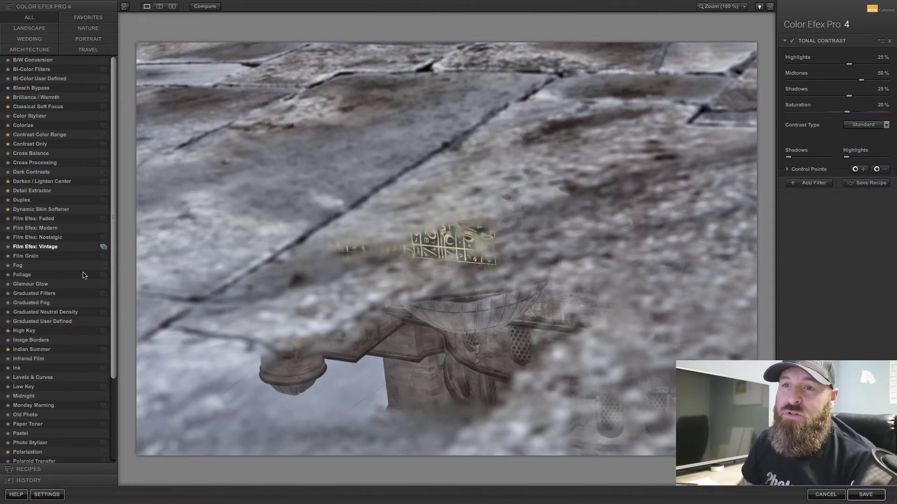
scroll(84, 305, "down", 1)
scroll(84, 305, "down", 2)
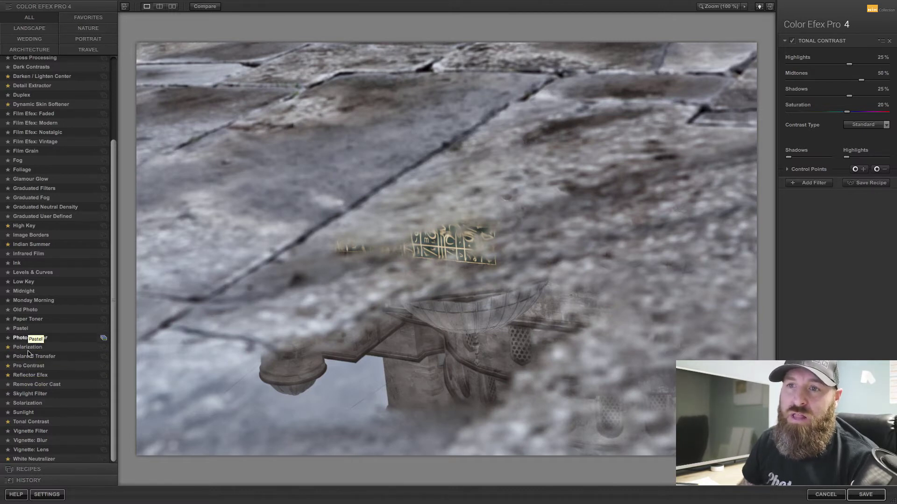
left_click(28, 368)
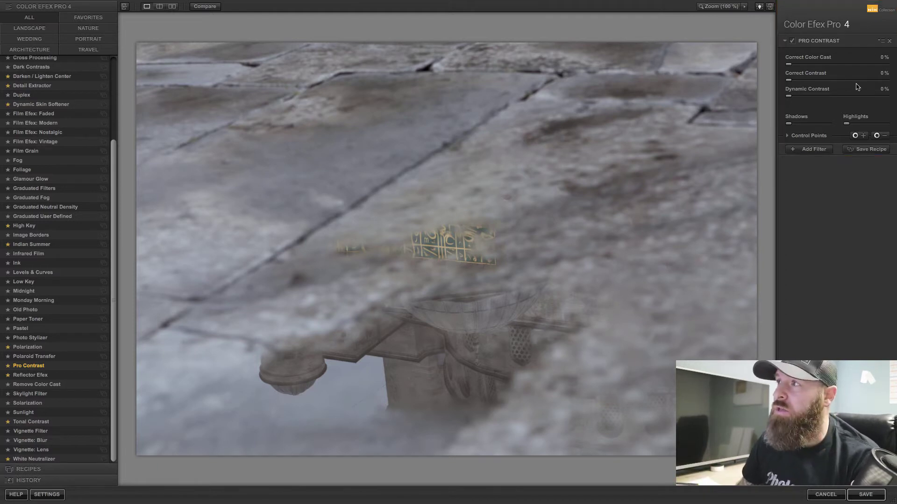
left_click(792, 42)
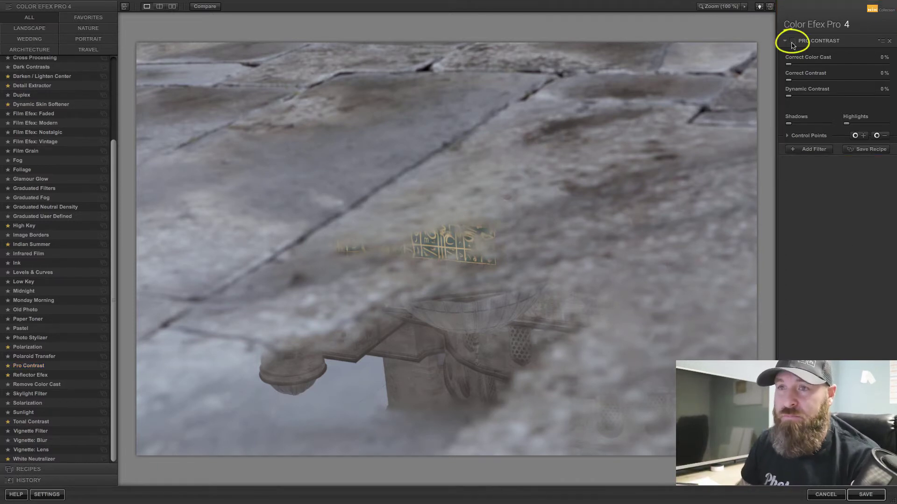
left_click(792, 42)
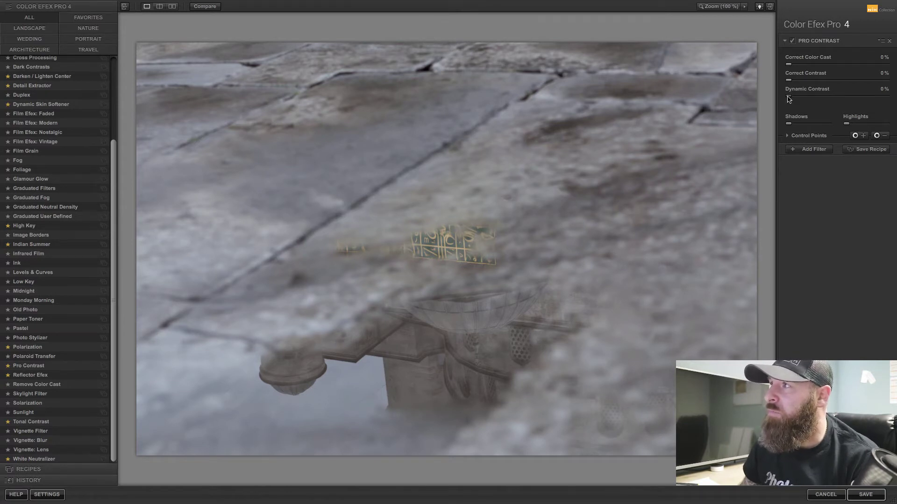
- Raise Dynamic Contrast to 100% and compare the pavement photo with Pro Contrast off and on
left_click_drag(790, 99, 892, 108)
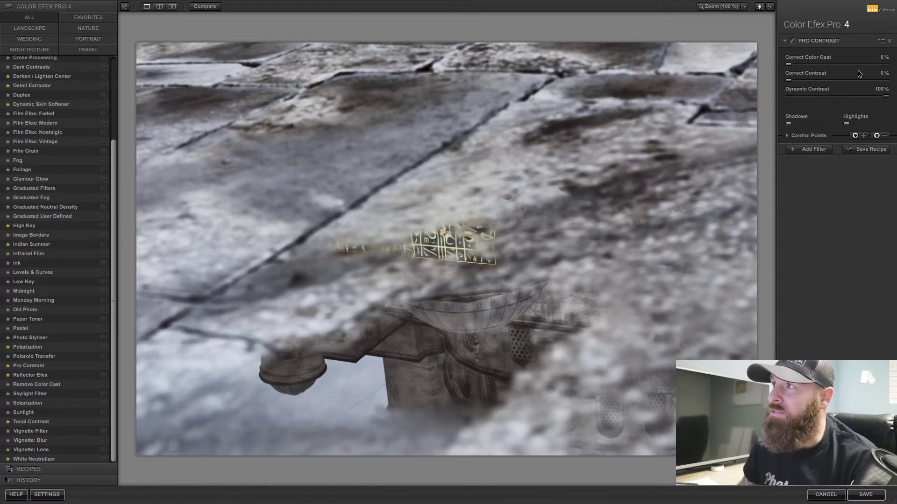
left_click(792, 42)
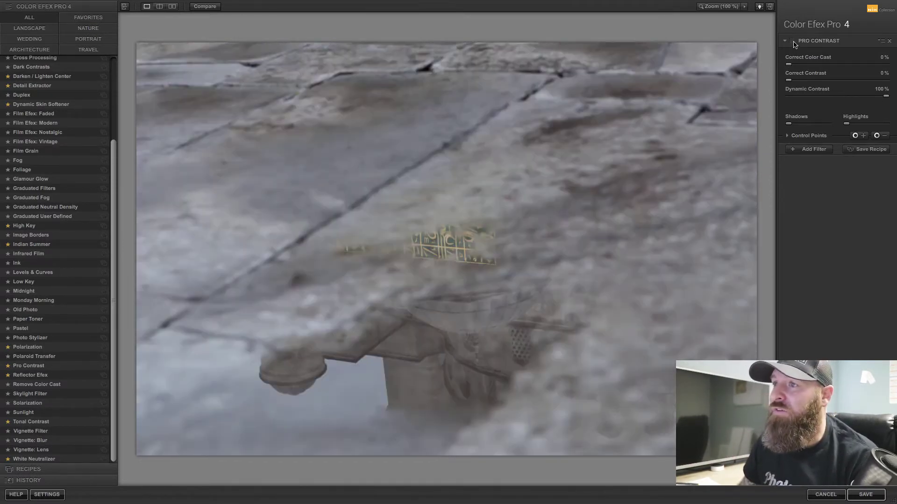
left_click(793, 41)
left_click(793, 42)
left_click(792, 42)
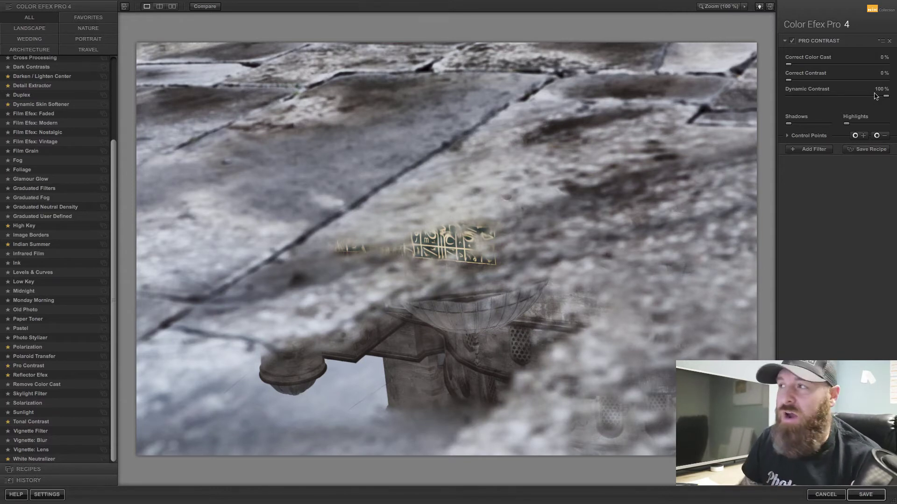
- Lower Dynamic Contrast to 40% and compare it against the flat version
left_click_drag(886, 96, 827, 103)
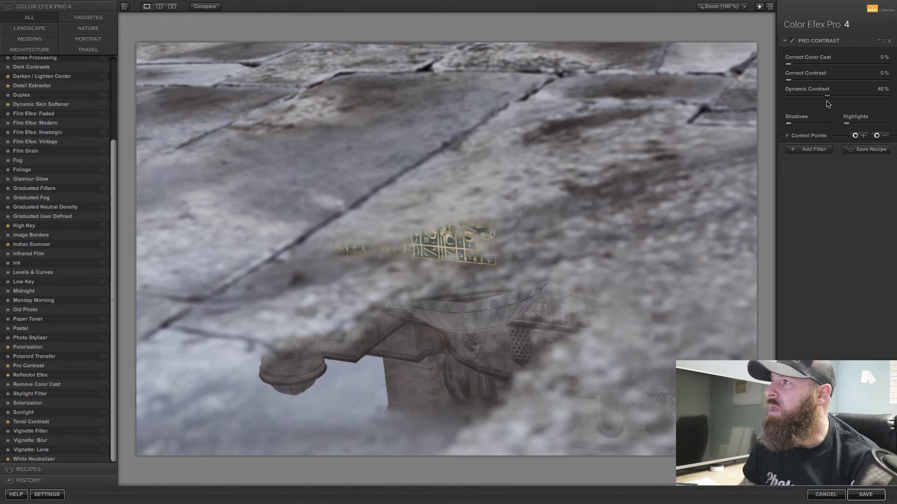
left_click(793, 42)
left_click(793, 41)
left_click(793, 41)
left_click(792, 42)
left_click(793, 41)
left_click(793, 41)
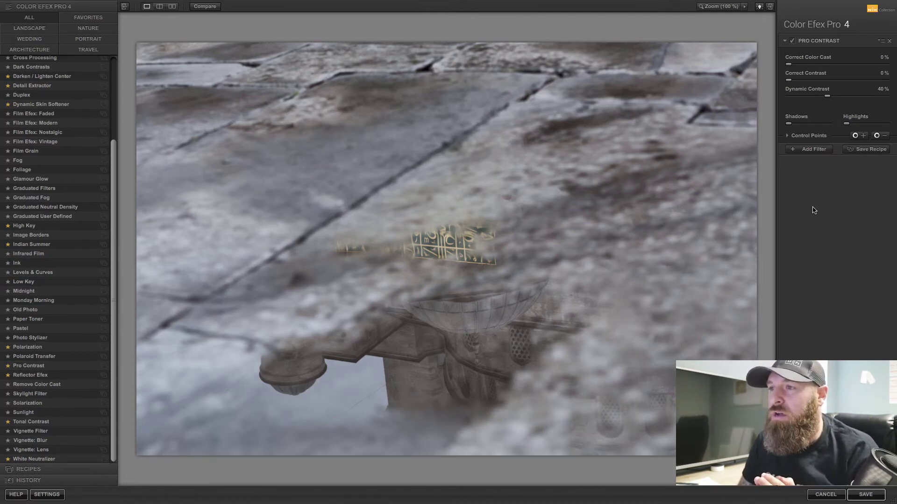
- Check the effect once more and save the pavement photo back to Lightroom
left_click(792, 41)
left_click(793, 41)
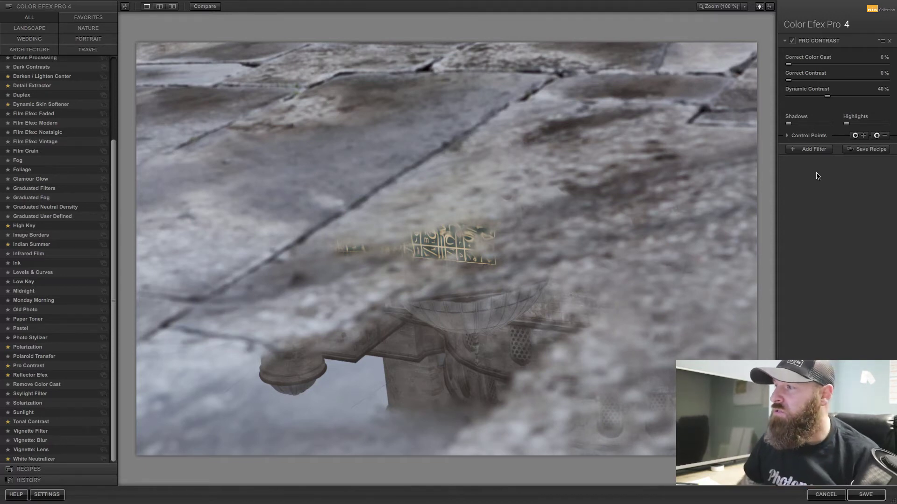
left_click(866, 495)
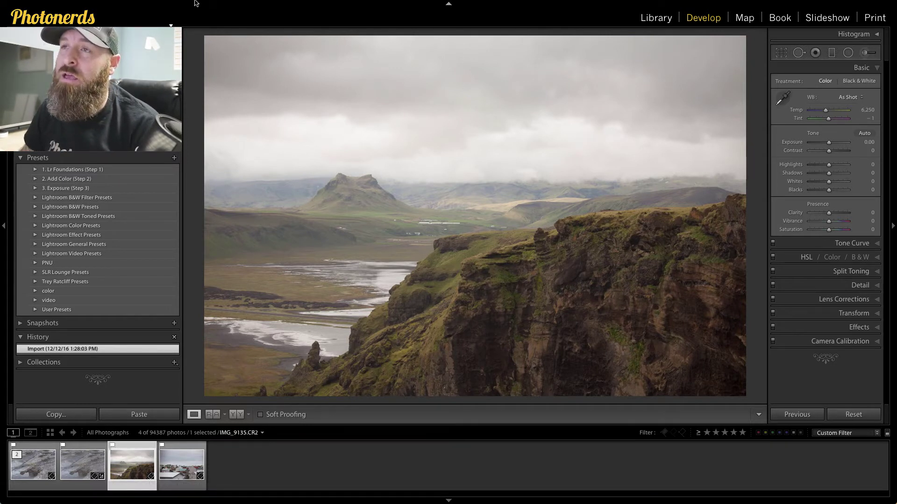
- Send a copy of the cliffs photo with Lightroom adjustments to Color Efex Pro 4
left_click(148, 5)
mouse_move(157, 55)
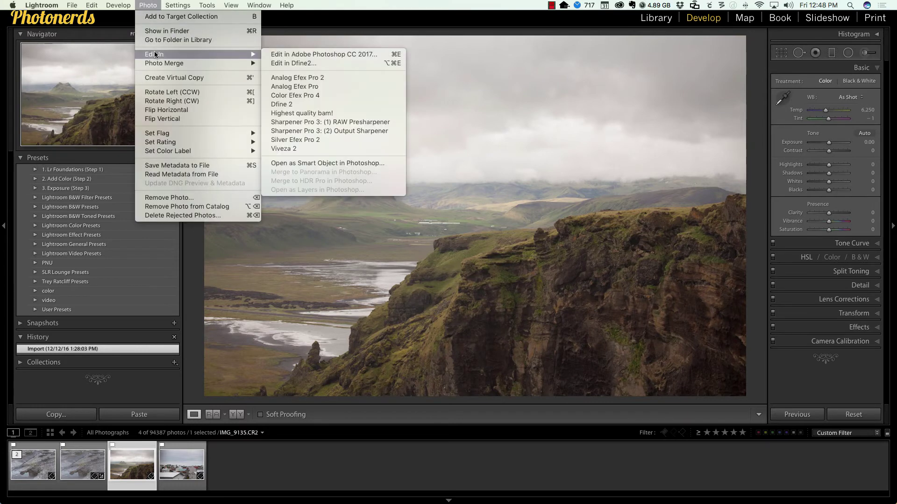
left_click(297, 96)
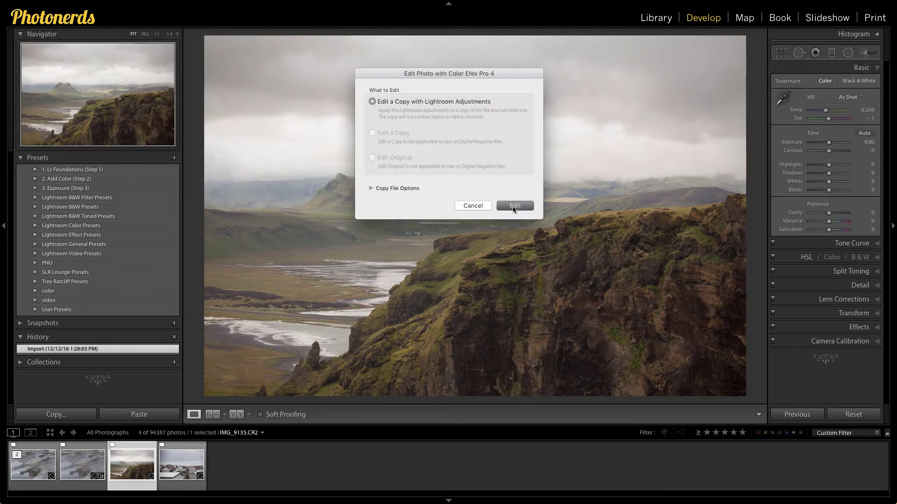
left_click(513, 207)
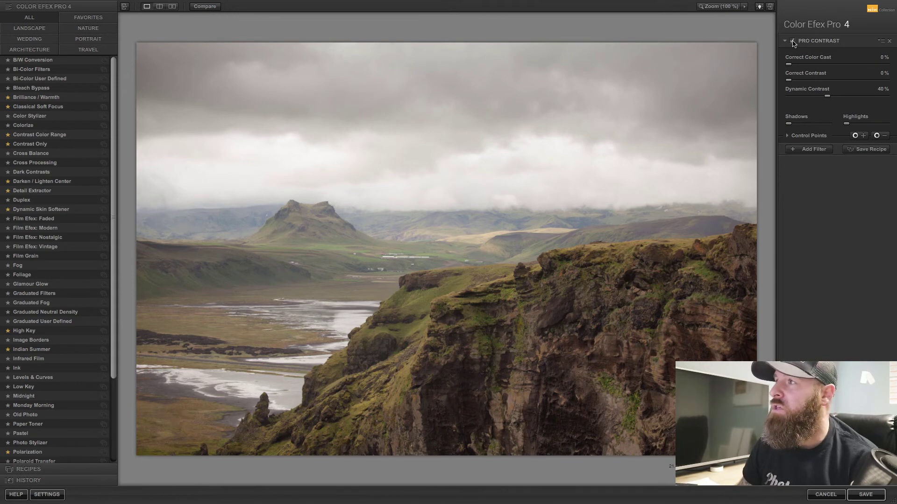
- Toggle Pro Contrast off and on repeatedly to compare the cliffs with the original
left_click(792, 42)
left_click(793, 42)
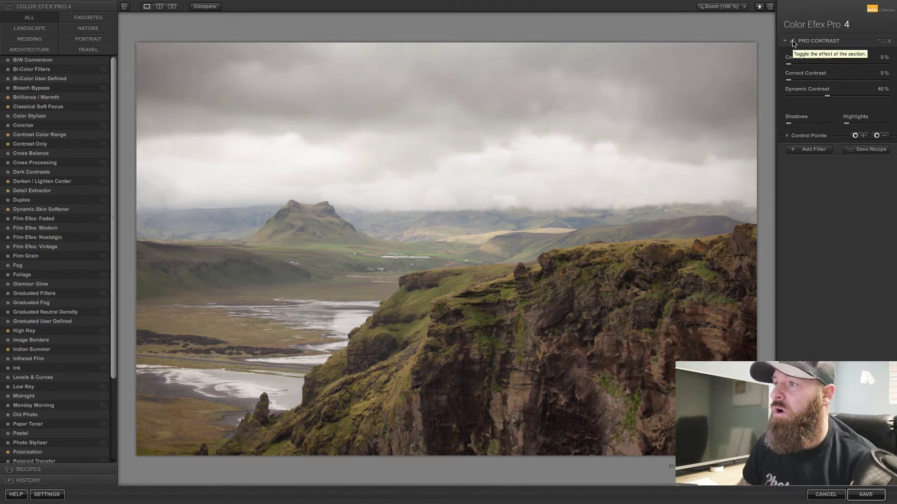
left_click(793, 42)
left_click(792, 42)
left_click(793, 42)
left_click(793, 42)
left_click(793, 42)
left_click(793, 42)
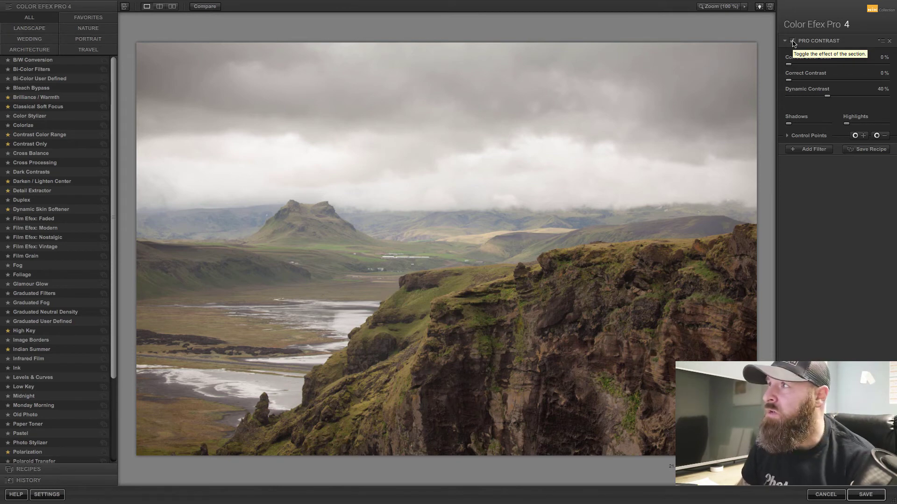
- Compare once more, then save the cliff landscape with Pro Contrast back to Lightroom
left_click(792, 42)
left_click(793, 41)
left_click(792, 42)
left_click(793, 42)
left_click(792, 42)
left_click(792, 42)
left_click(861, 495)
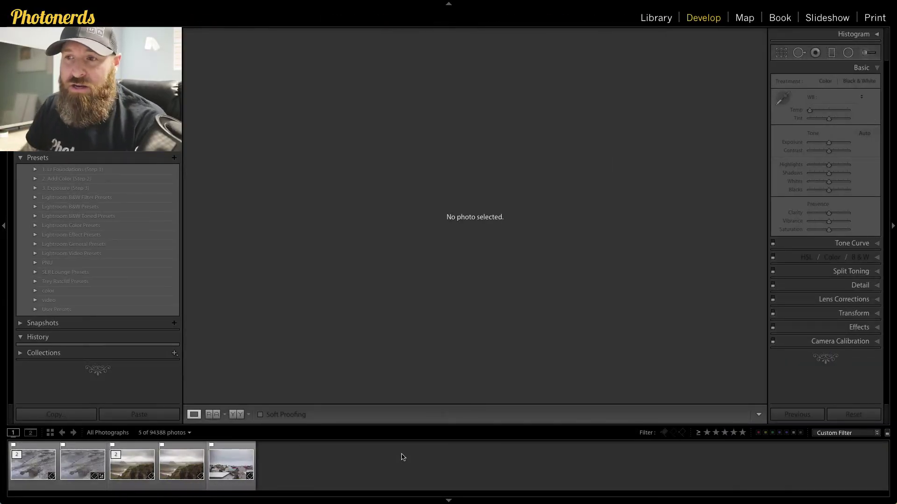
- Select the village rooftops photo, the fifth thumbnail, and edit it in Color Efex Pro 4
left_click(243, 451)
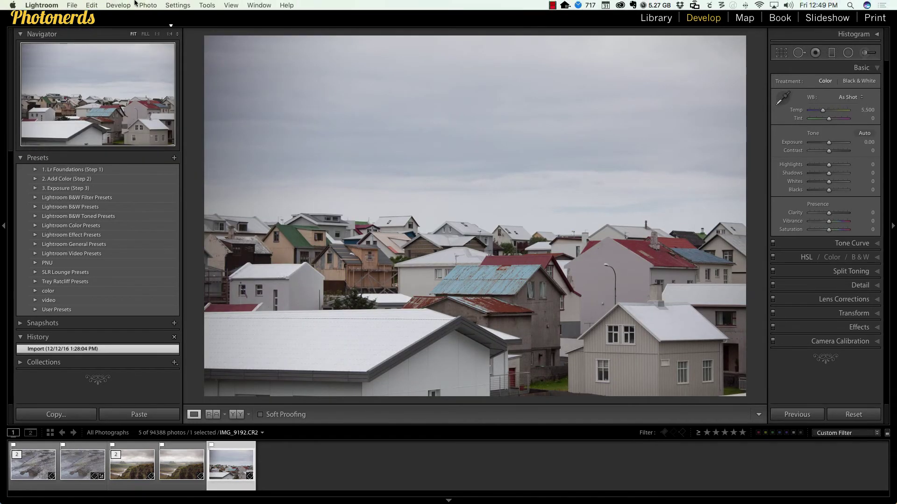
left_click(149, 5)
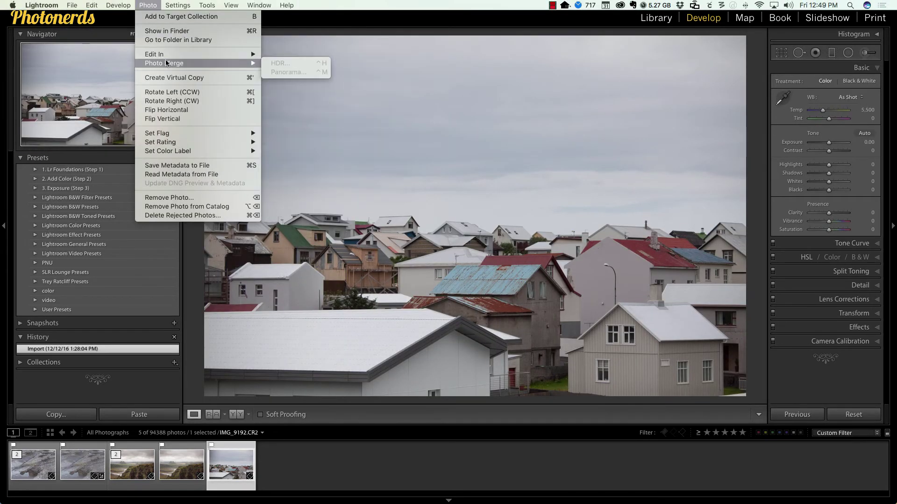
mouse_move(166, 55)
left_click(281, 96)
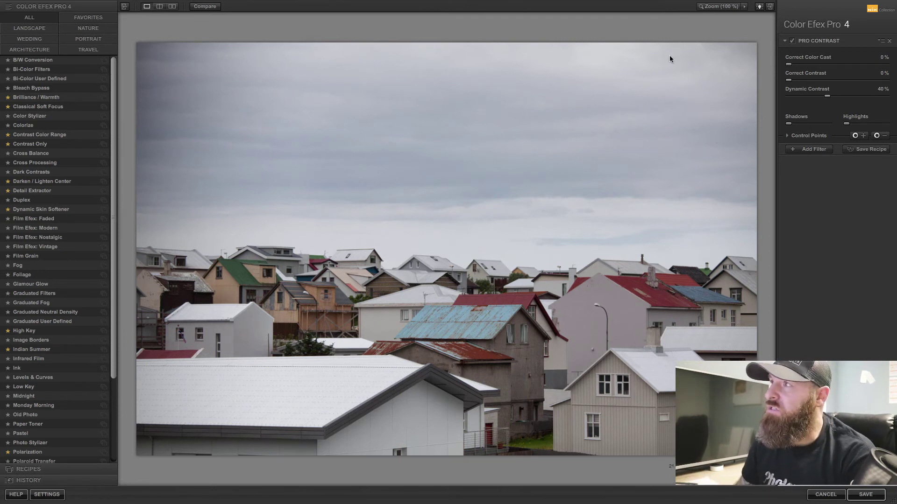
- Compare the village photo with Pro Contrast toggled, then set Correct Color Cast 60%, Correct Contrast 20%
left_click(793, 43)
left_click(793, 43)
left_click(793, 43)
left_click(793, 43)
left_click(793, 43)
left_click(792, 43)
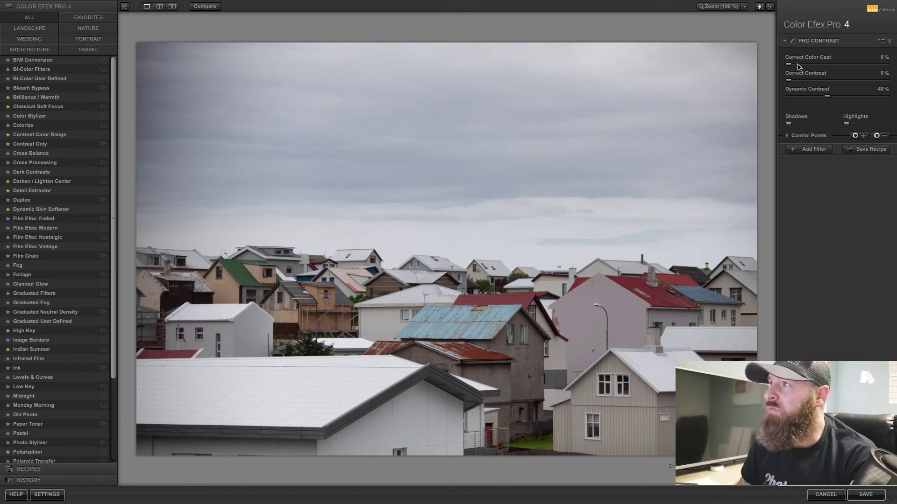
left_click_drag(788, 66, 849, 69)
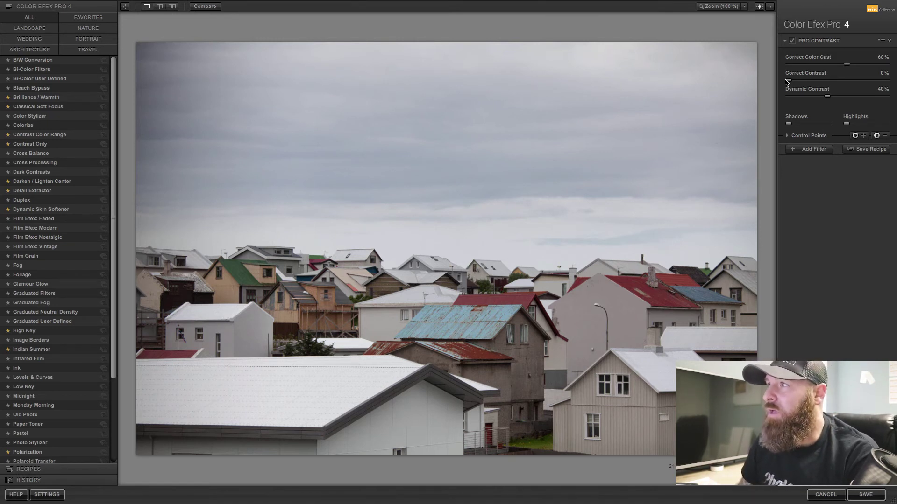
left_click_drag(789, 80, 808, 87)
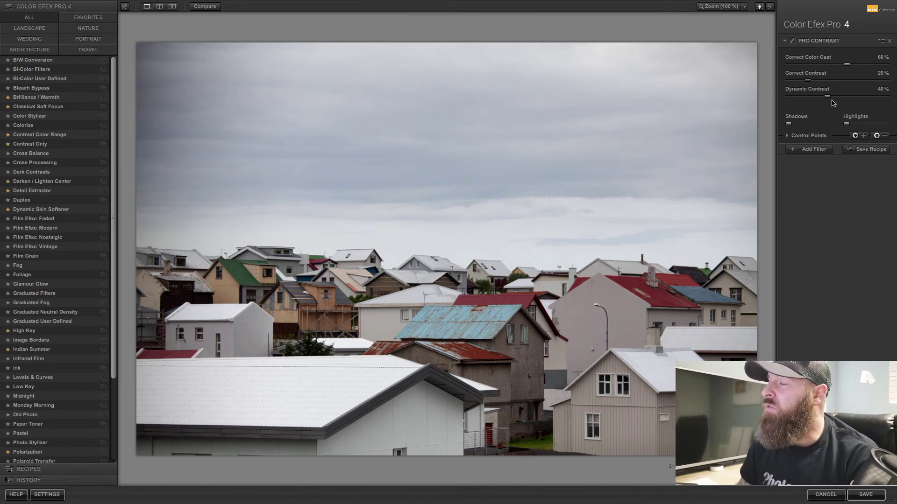
left_click(791, 41)
left_click(791, 42)
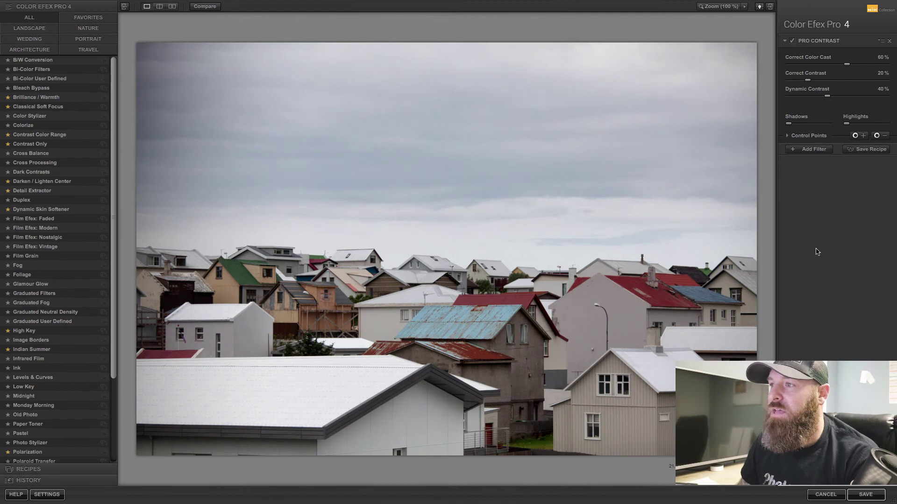
left_click(791, 42)
left_click(791, 42)
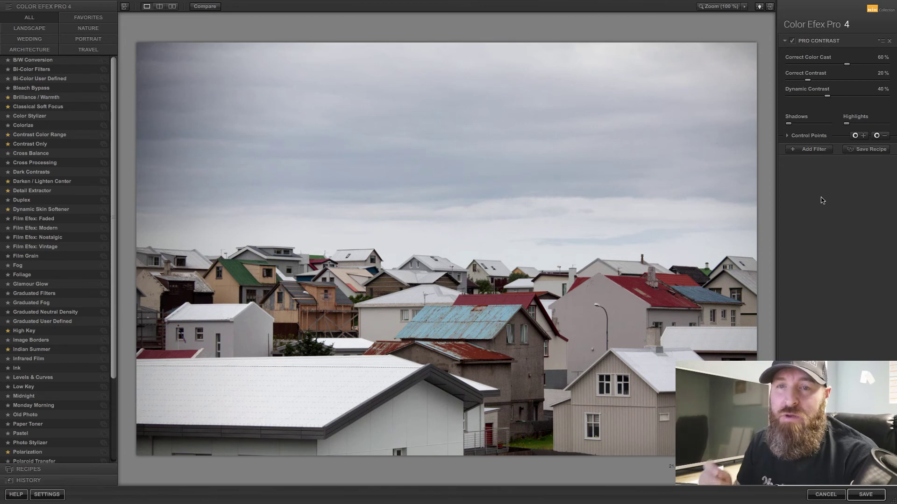
left_click(793, 42)
left_click(792, 41)
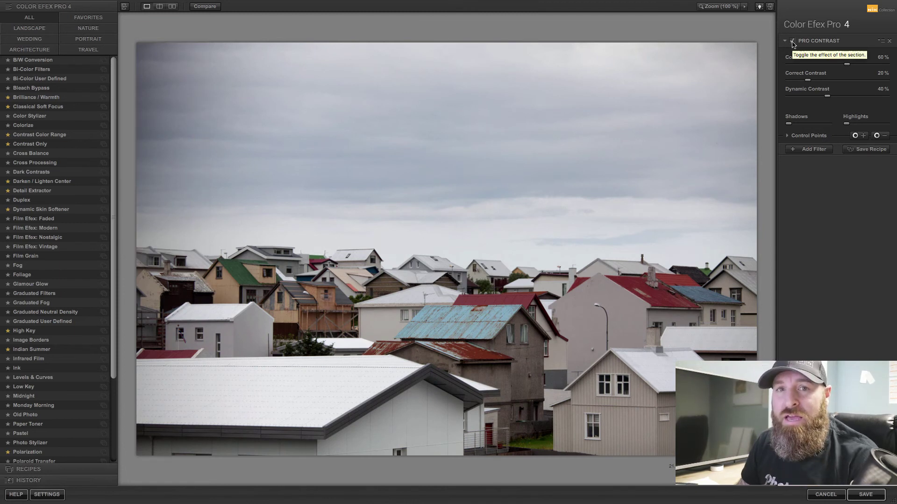
left_click(792, 42)
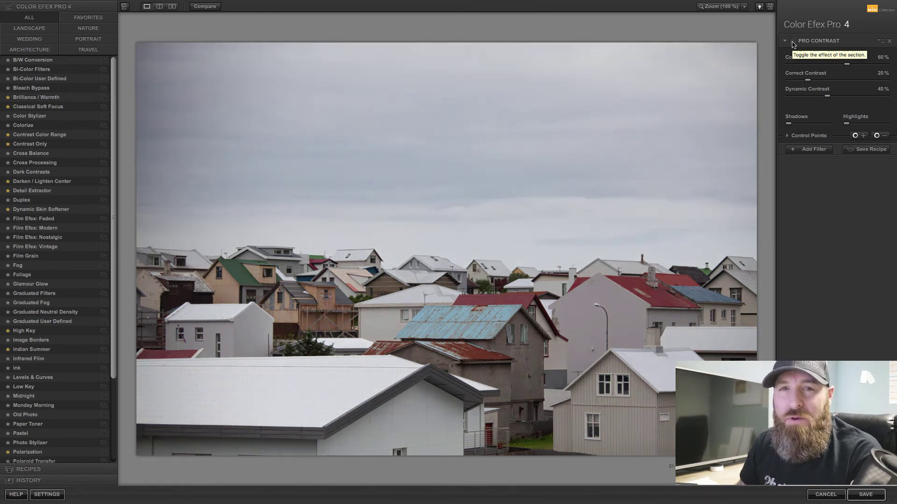
left_click(792, 42)
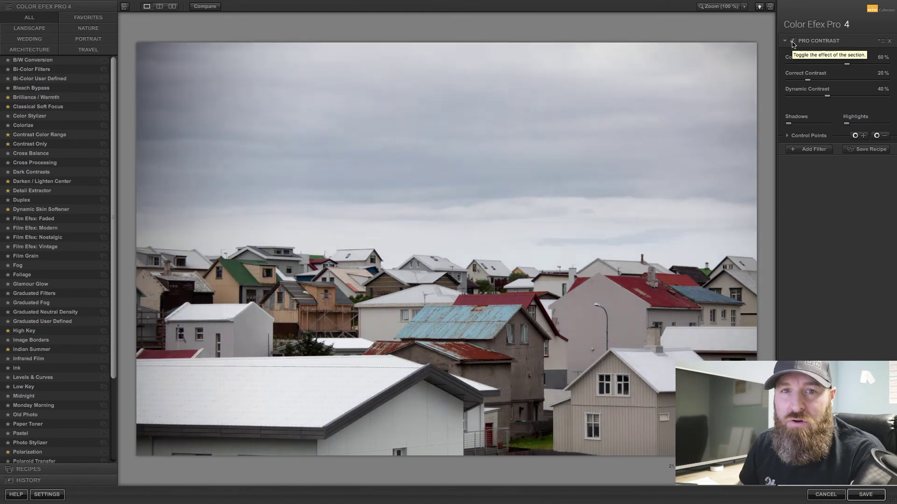
- Place minus control points in the upper-left sky to hide Pro Contrast there
left_click(878, 137)
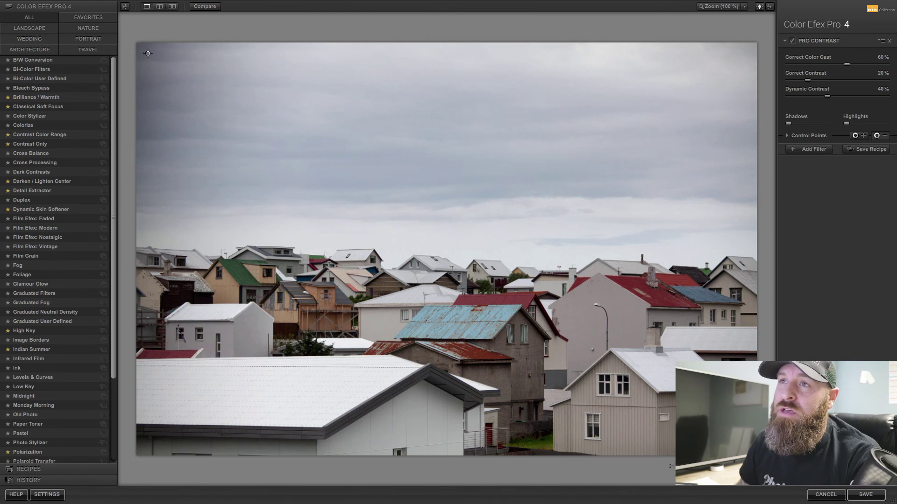
left_click(150, 126)
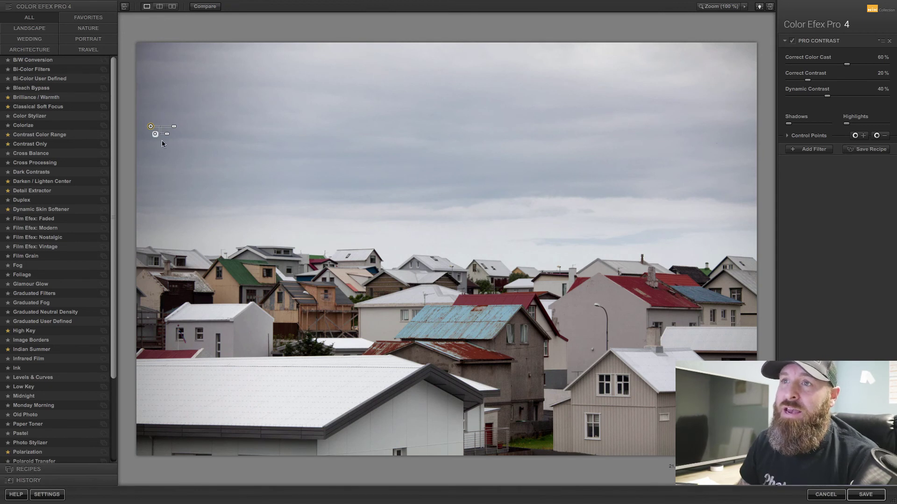
left_click(883, 137)
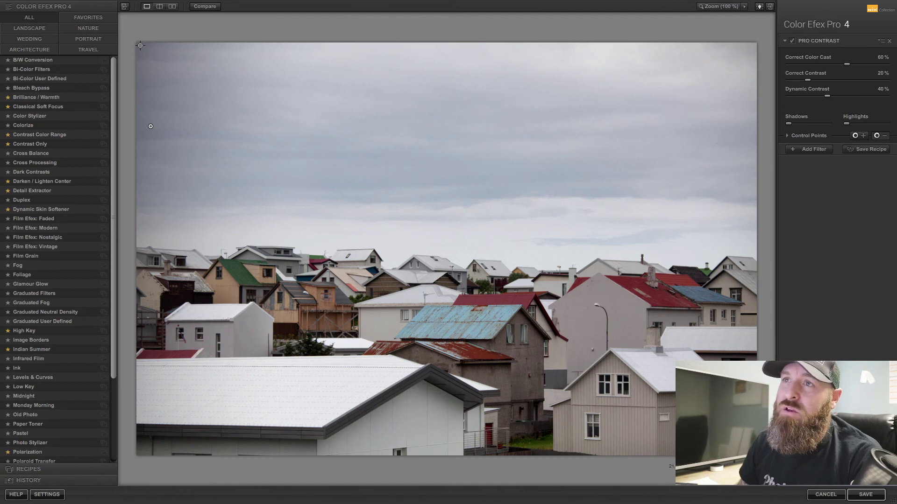
left_click(140, 45)
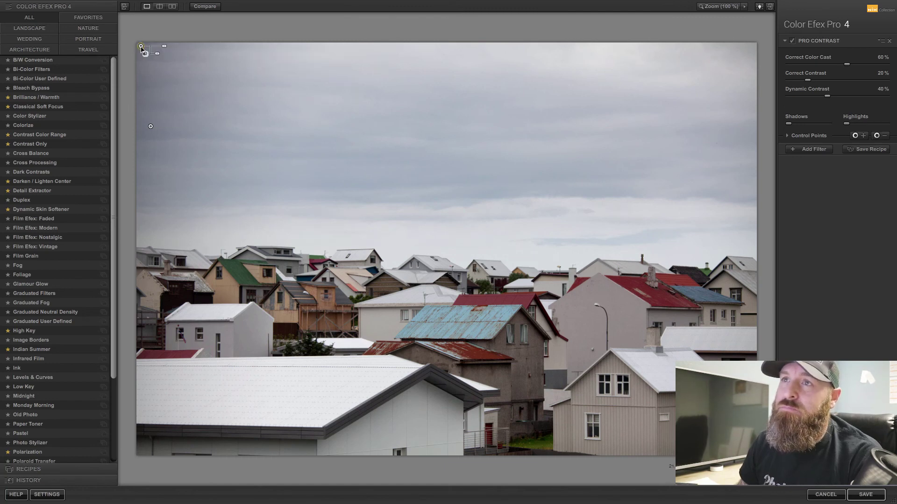
- Toggle Pro Contrast off and on to check the masked sky
left_click(792, 42)
left_click(792, 42)
left_click(792, 42)
left_click(793, 43)
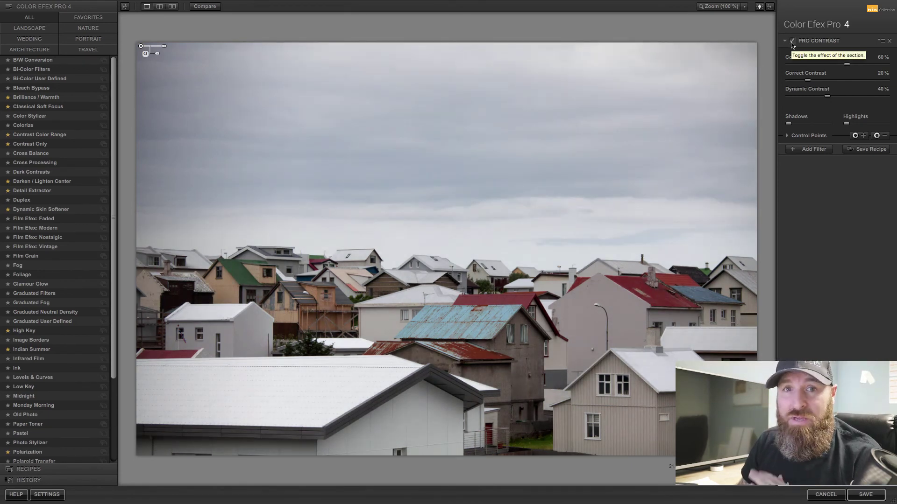
left_click(791, 43)
left_click(792, 43)
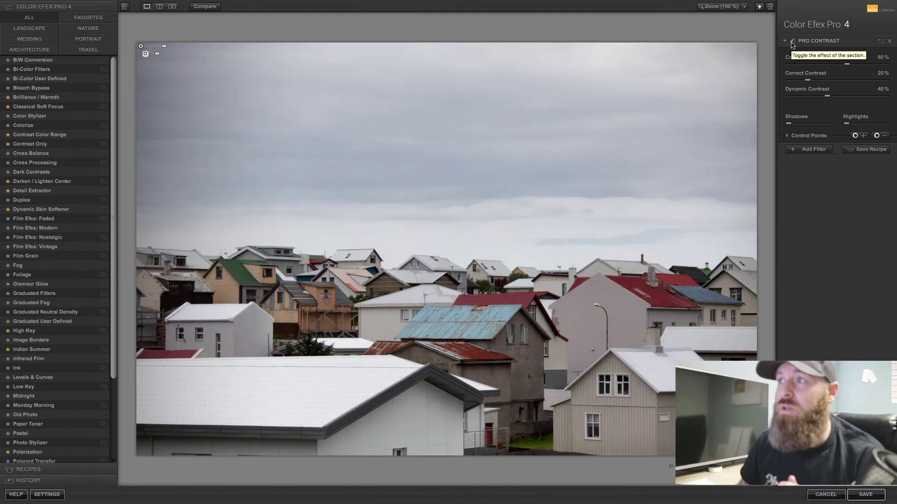
left_click(792, 43)
left_click(792, 42)
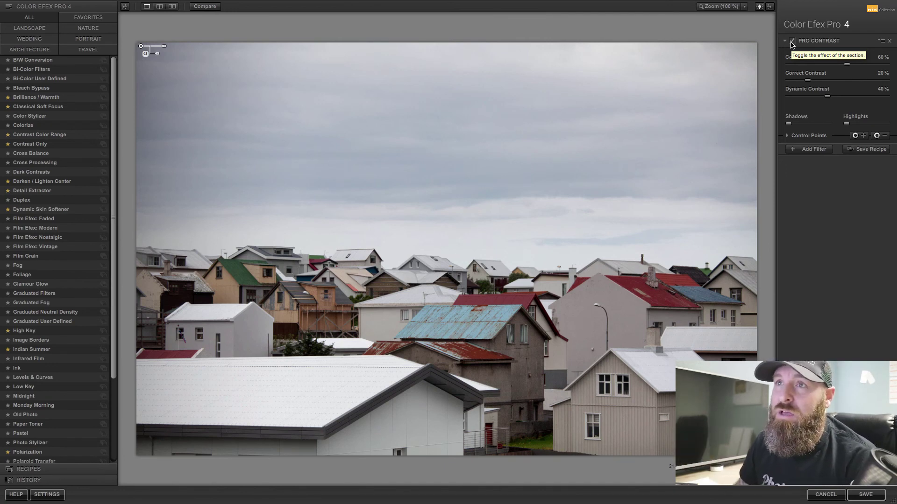
left_click(791, 41)
left_click(792, 41)
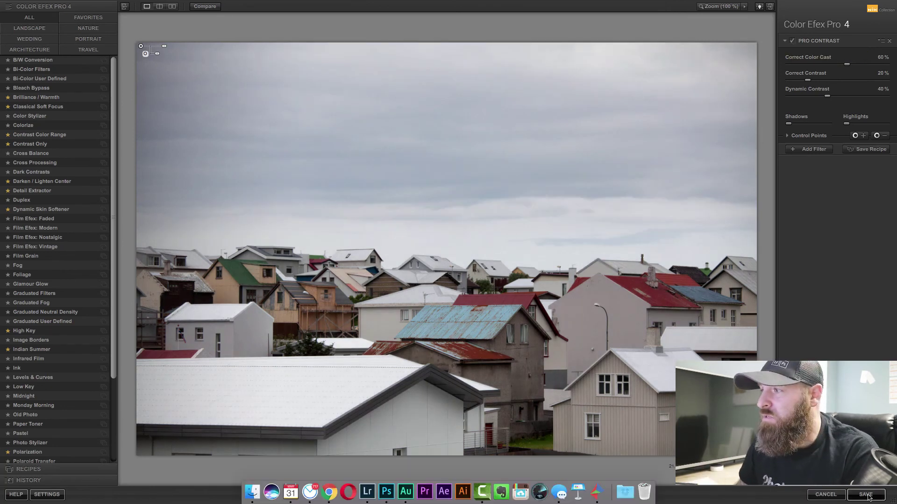